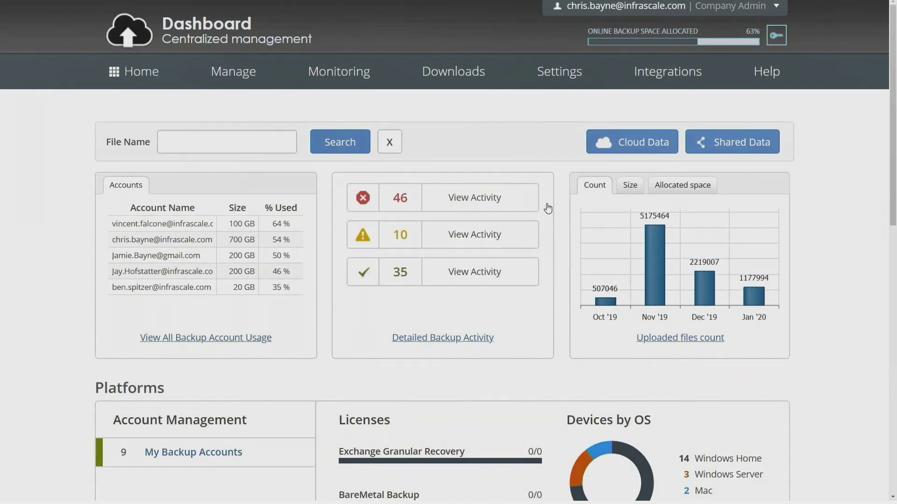
Open the TechFieldDay appliance's primary management console from DR Sites & Appliances.
mouse_move(235, 72)
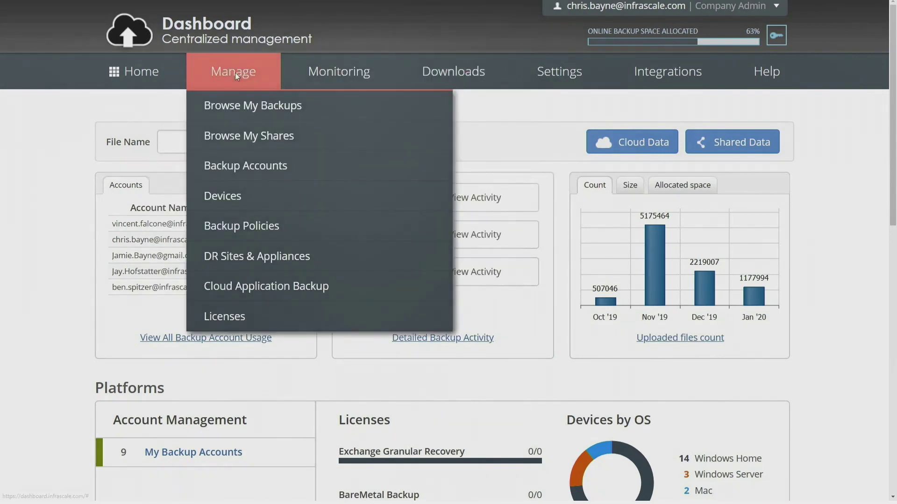
click(230, 257)
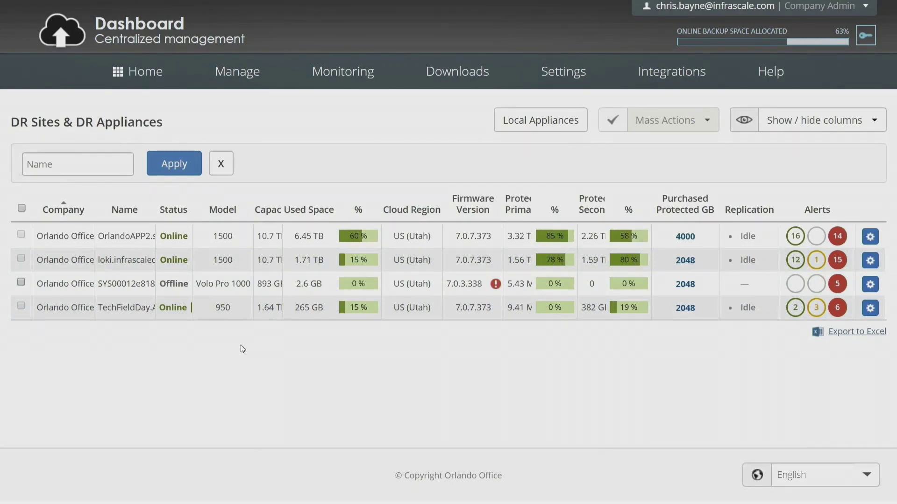
click(871, 309)
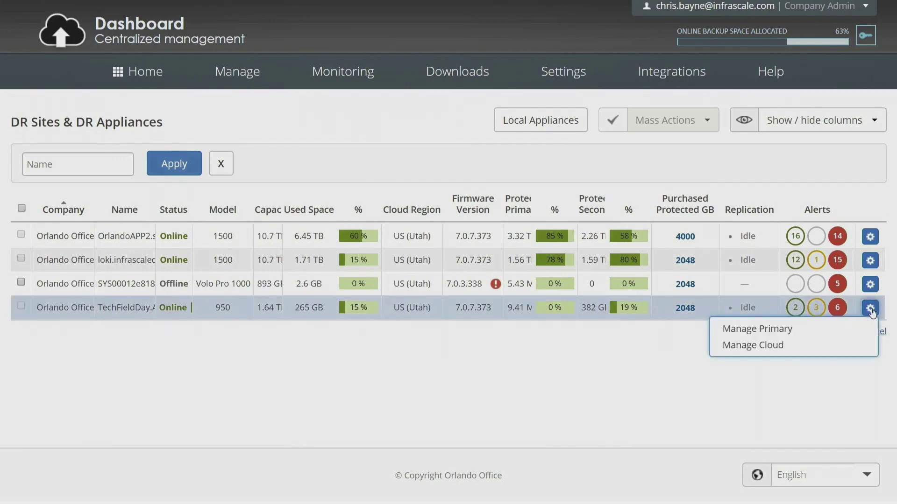
click(841, 329)
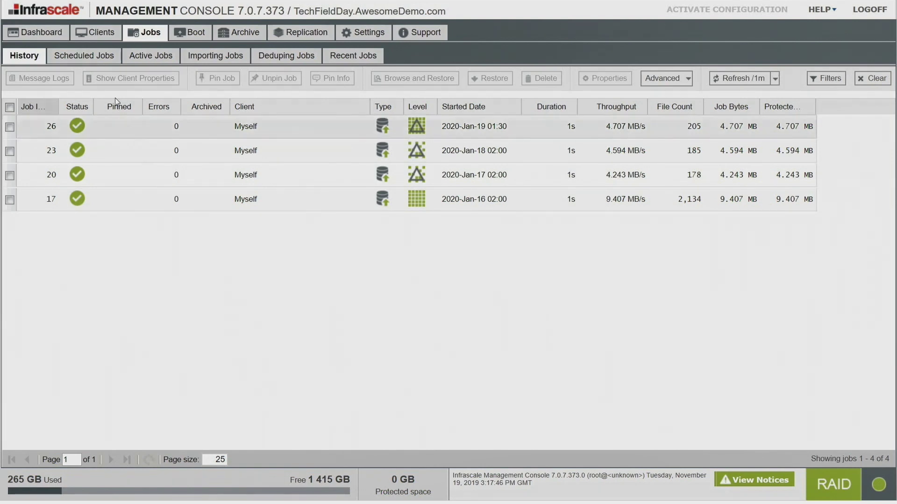
Start a new VMware connection under Clients > VMware for host 192.168.1.10.
click(91, 31)
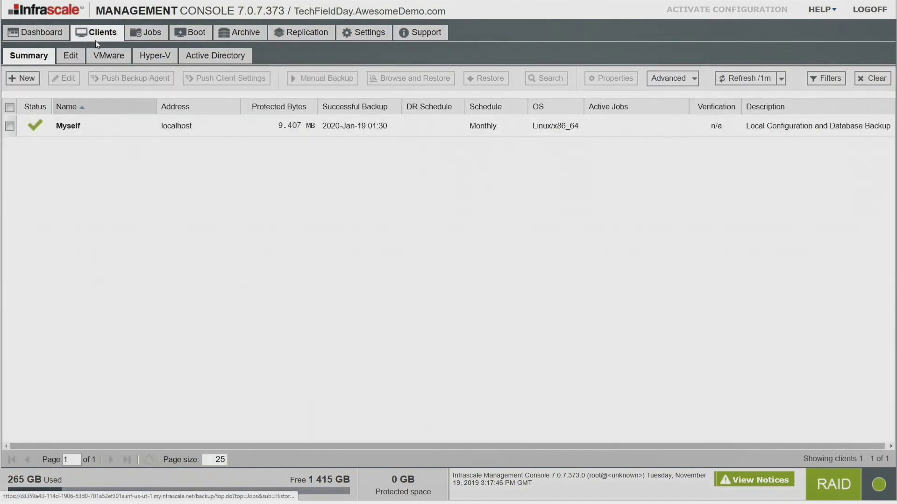
click(107, 56)
click(64, 79)
click(382, 165)
text(192)
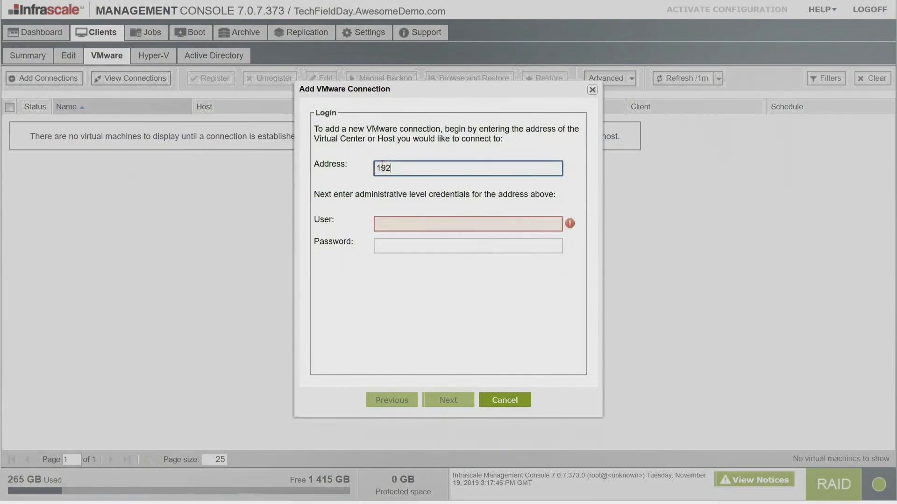
text(.168.1.10)
Log in as root with the administrator password and finish adding the connection.
click(379, 221)
text(root)
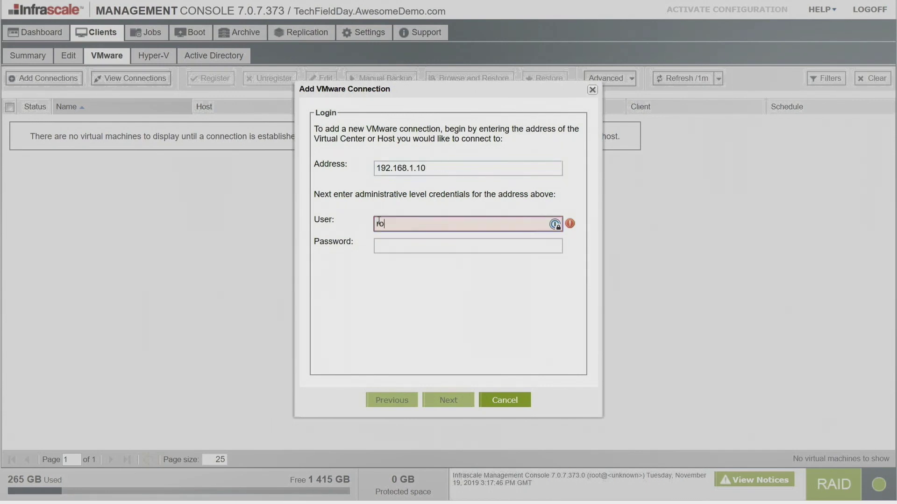
key(Tab)
text(•••••••••)
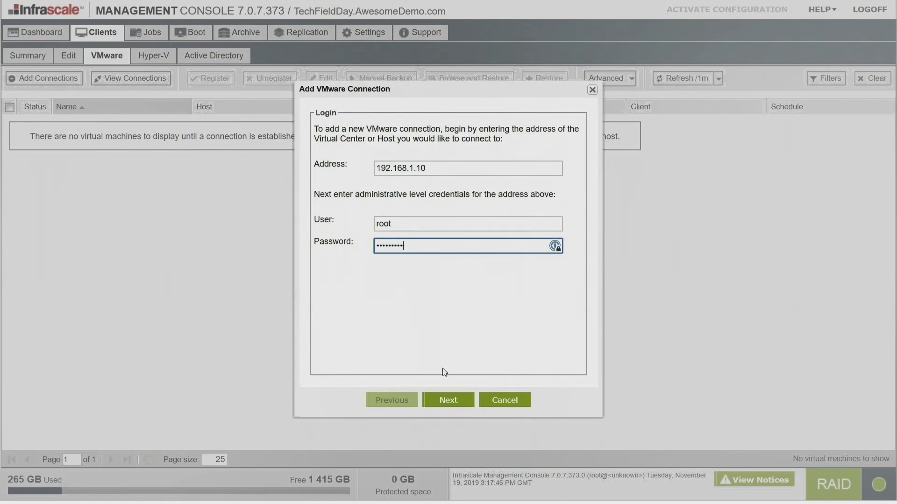
click(441, 397)
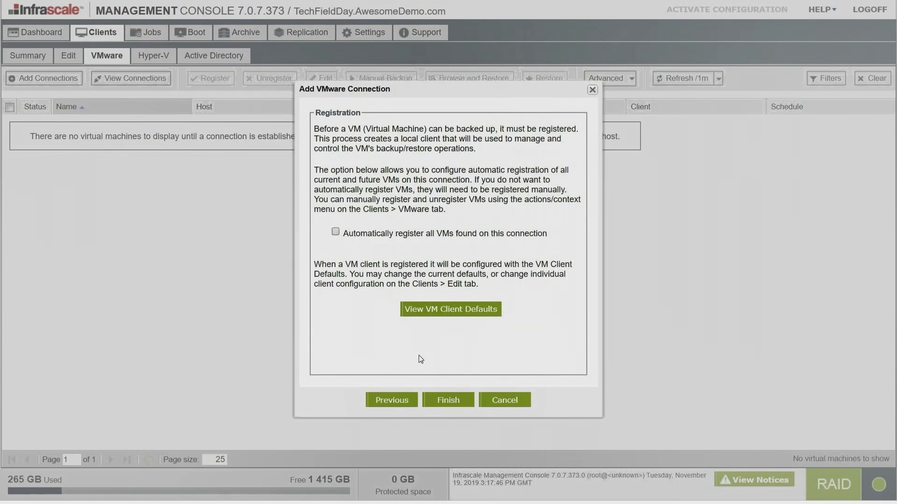
click(450, 400)
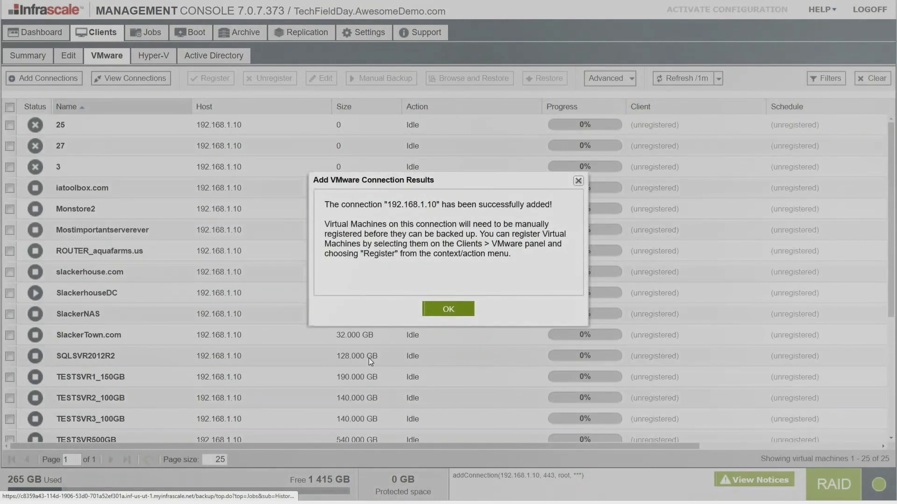
click(448, 310)
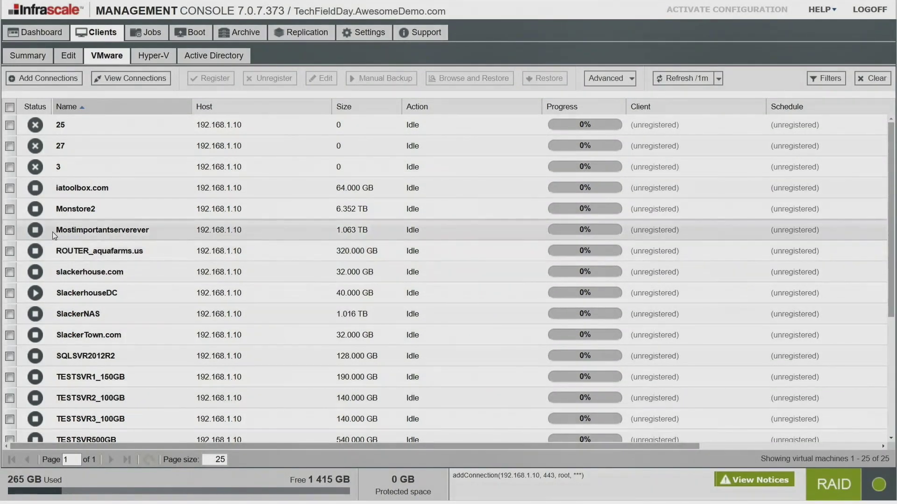
Tick the Mostimportantserverever, Win10Client and Win2012R2 virtual machines.
click(9, 230)
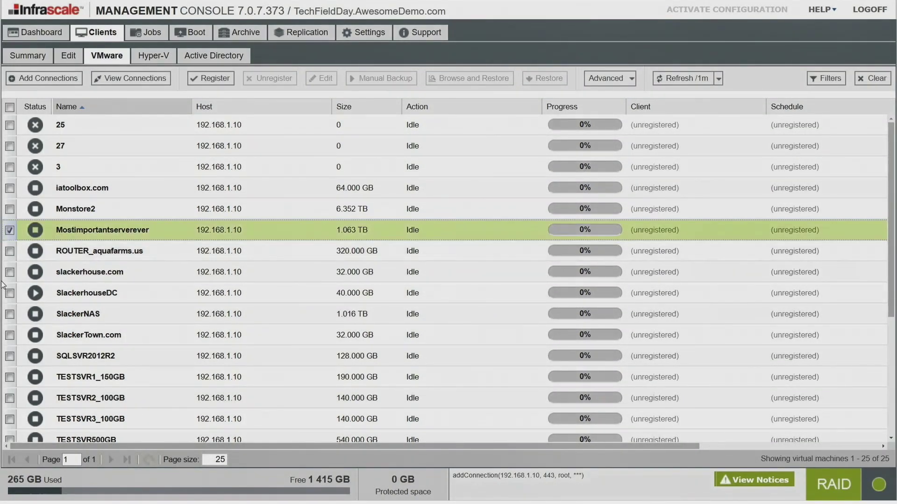
scroll(21, 286, down, 5)
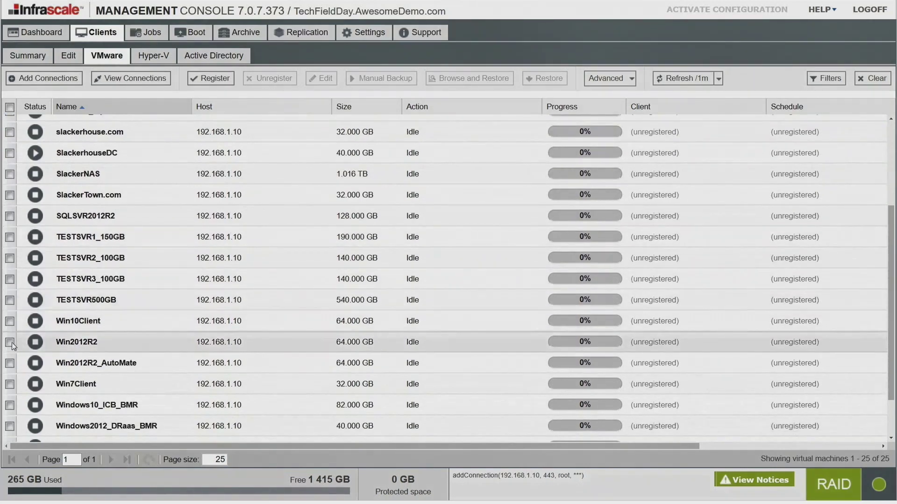
click(9, 321)
click(10, 341)
scroll(63, 360, up, 5)
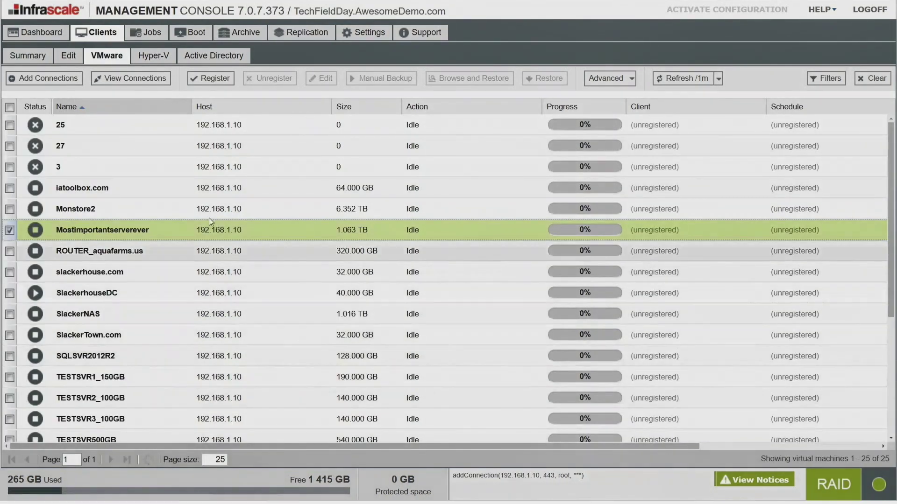
Register the three selected VMs and activate the configuration.
click(204, 83)
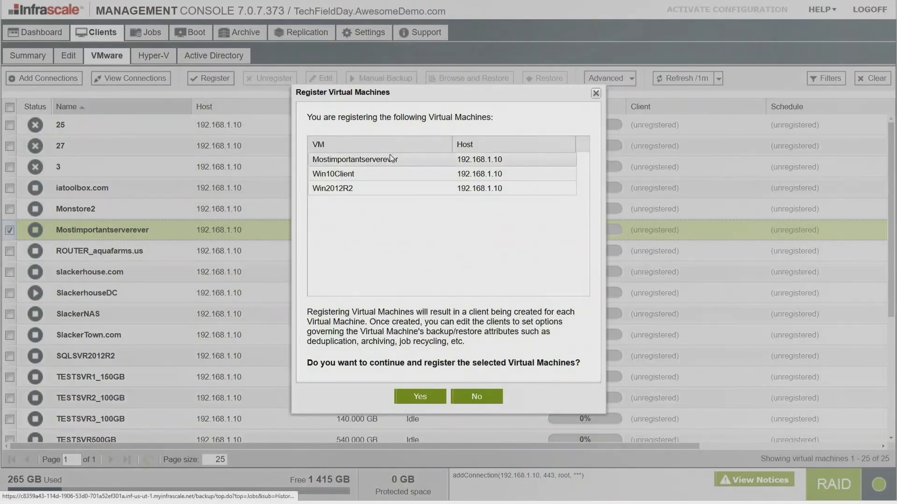
click(414, 398)
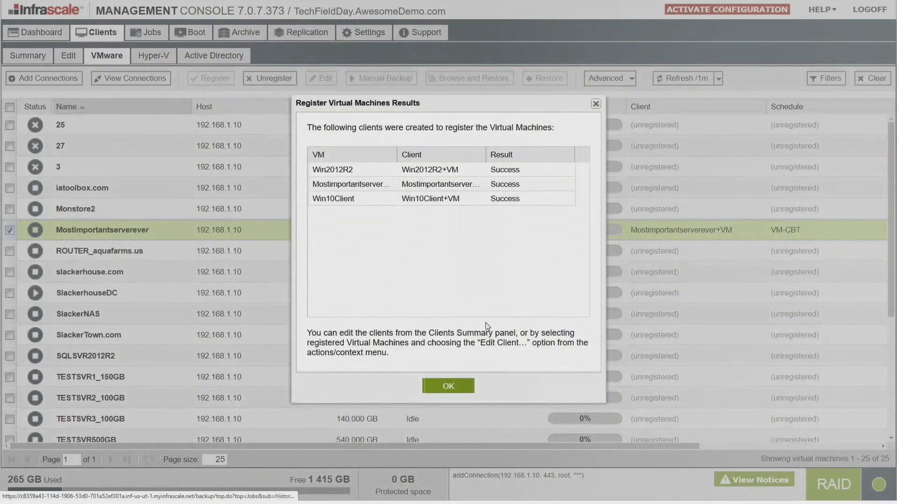
click(456, 386)
click(695, 10)
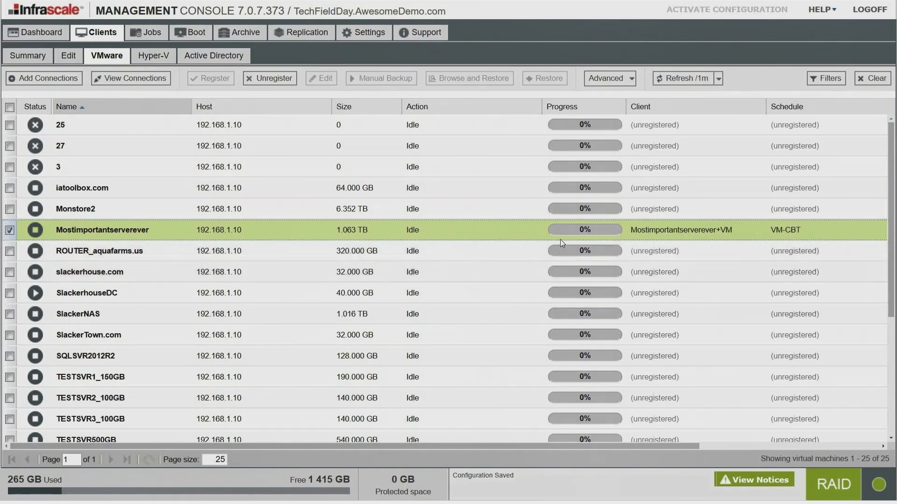
click(370, 38)
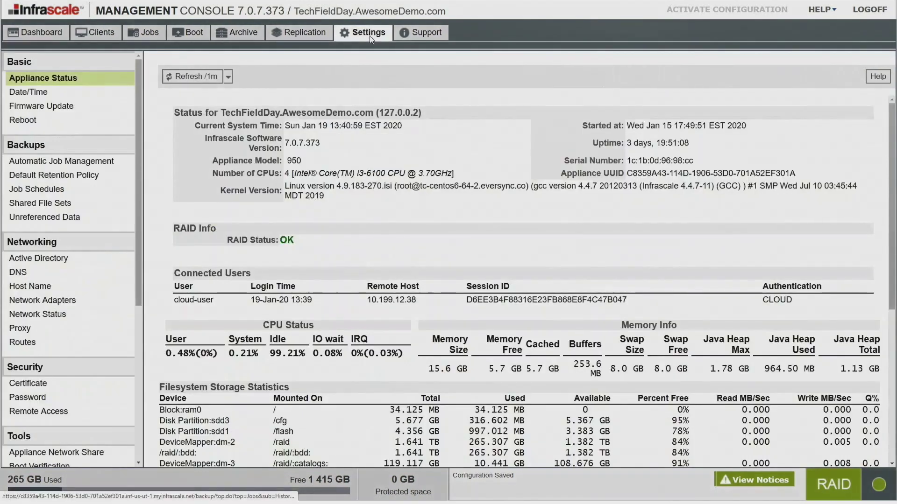
Inspect the VM-CBT schedule without changes, then view the Default Retention Policy down to Virtual Backup Jobs.
click(33, 191)
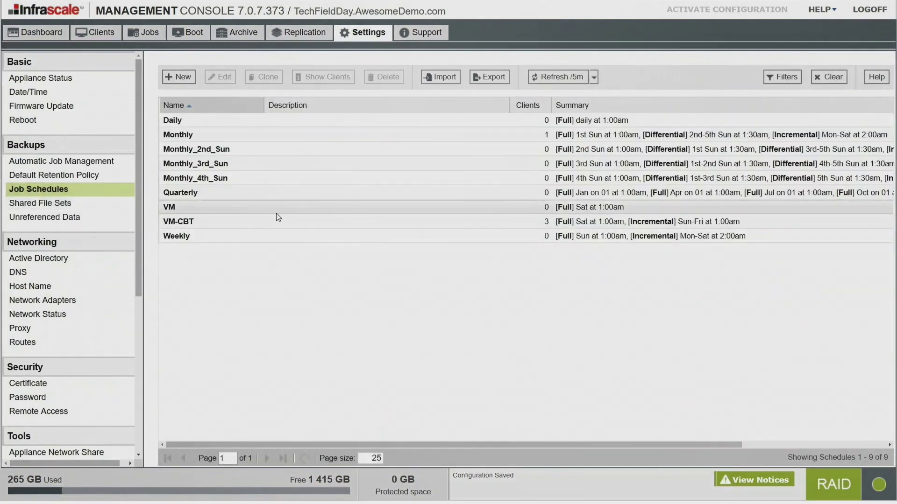
click(308, 222)
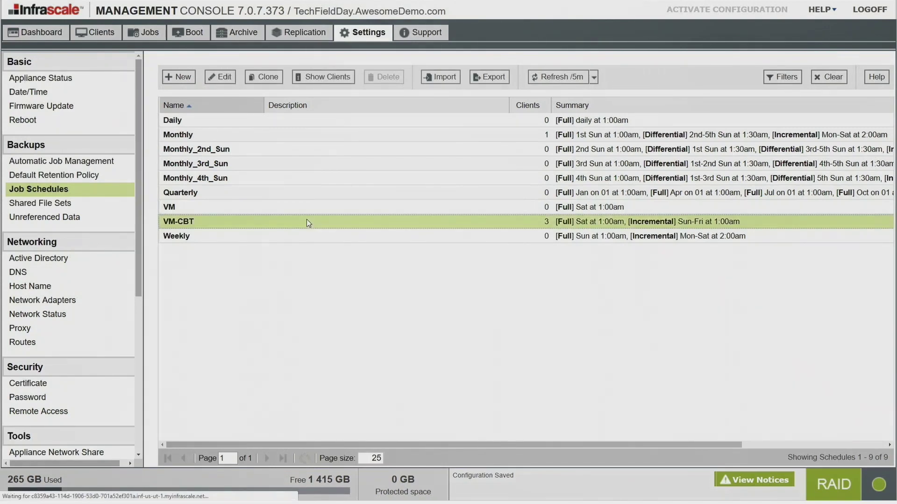
double_click(308, 222)
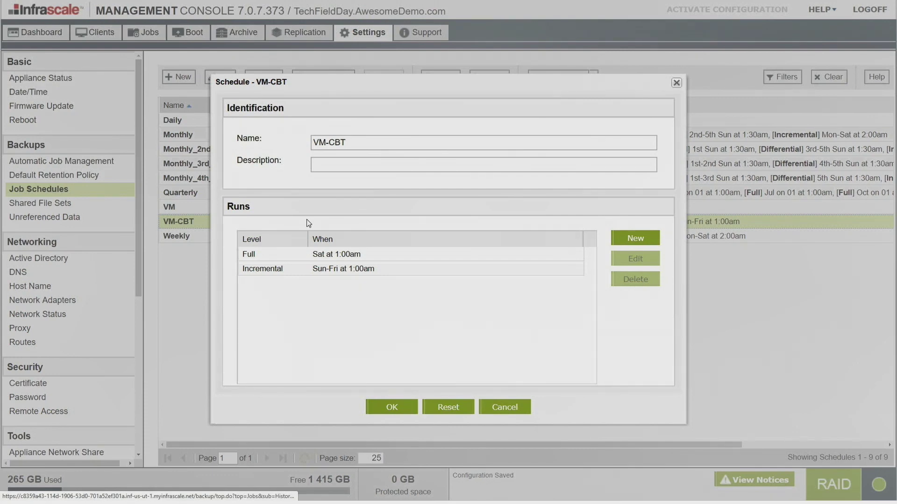
click(500, 412)
click(57, 176)
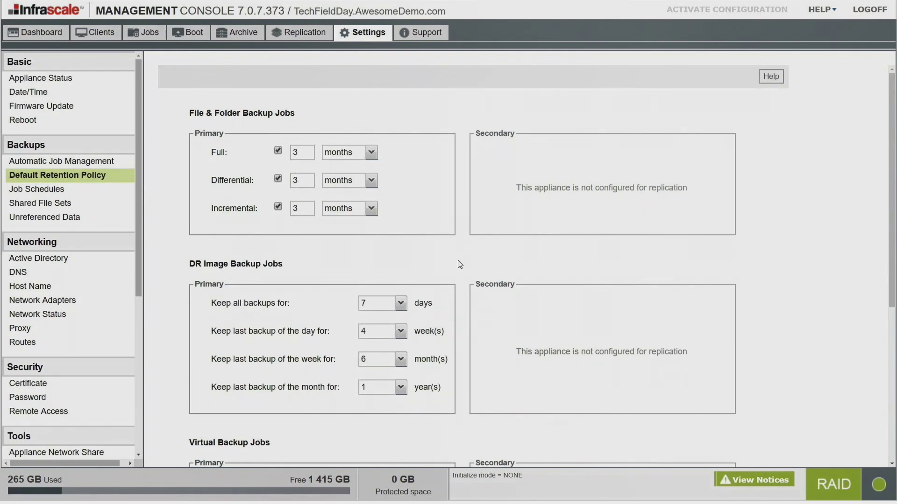
scroll(458, 263, down, 4)
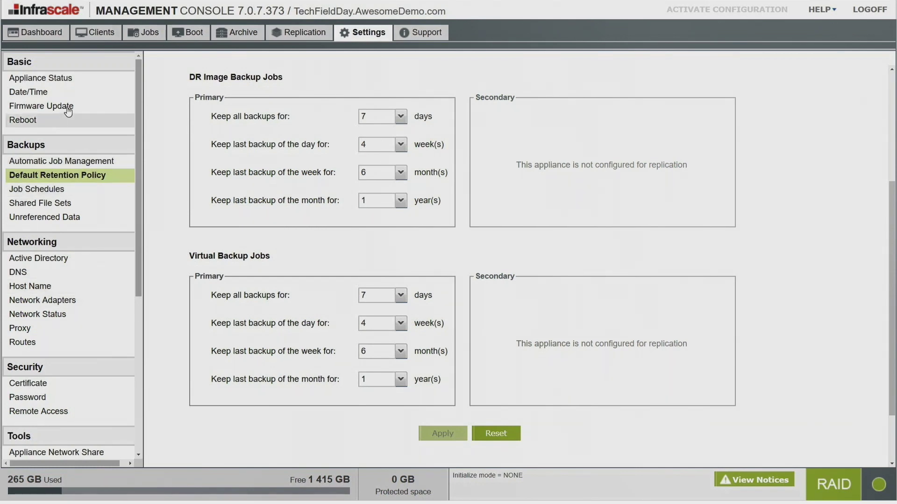
Submit a full manual backup of the Win2012R2+VM client from Clients > Summary.
click(98, 35)
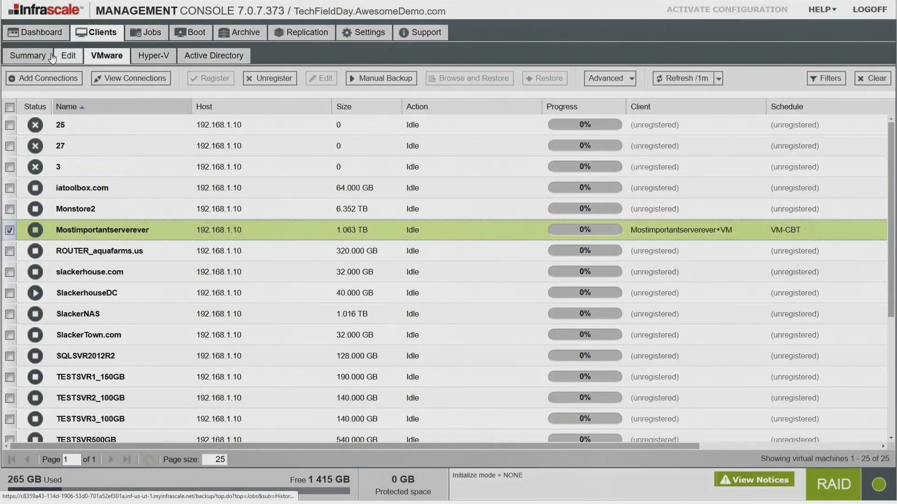
click(37, 57)
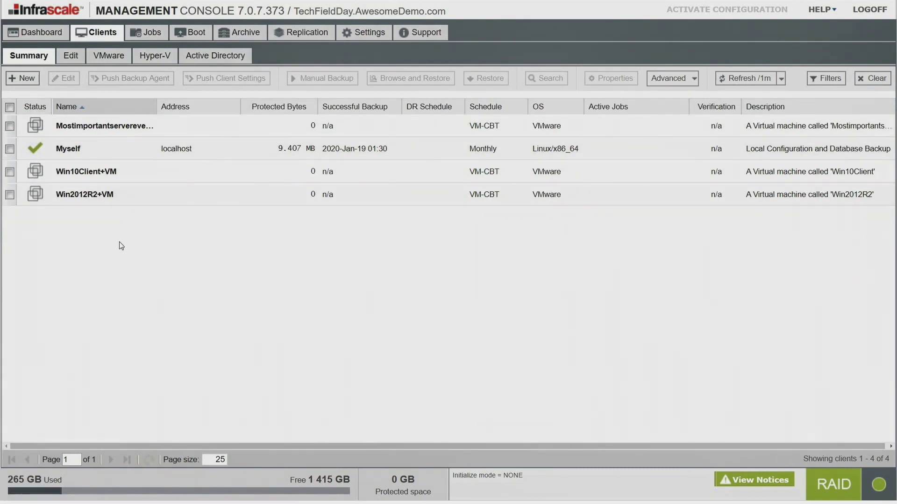
right_click(89, 200)
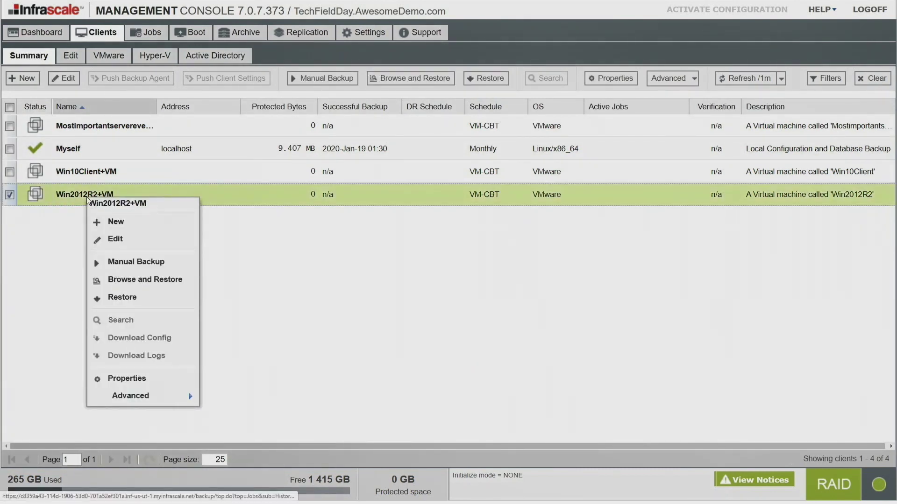
click(140, 262)
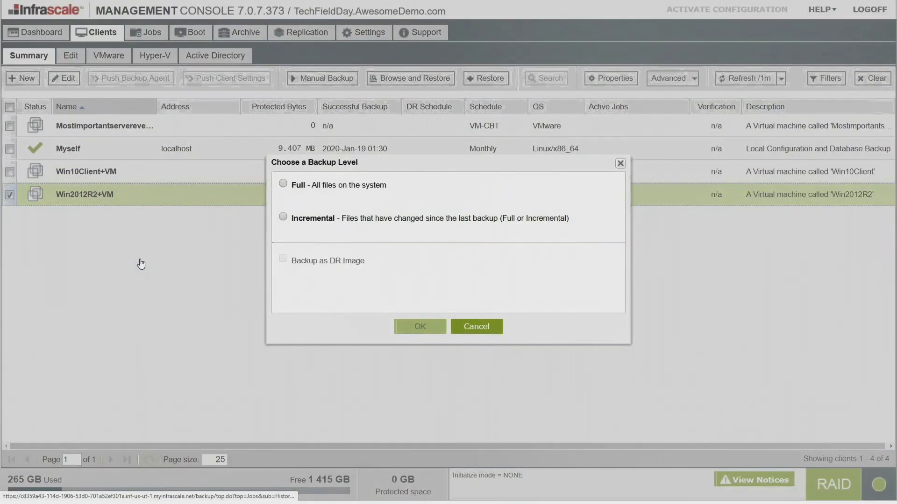
click(282, 184)
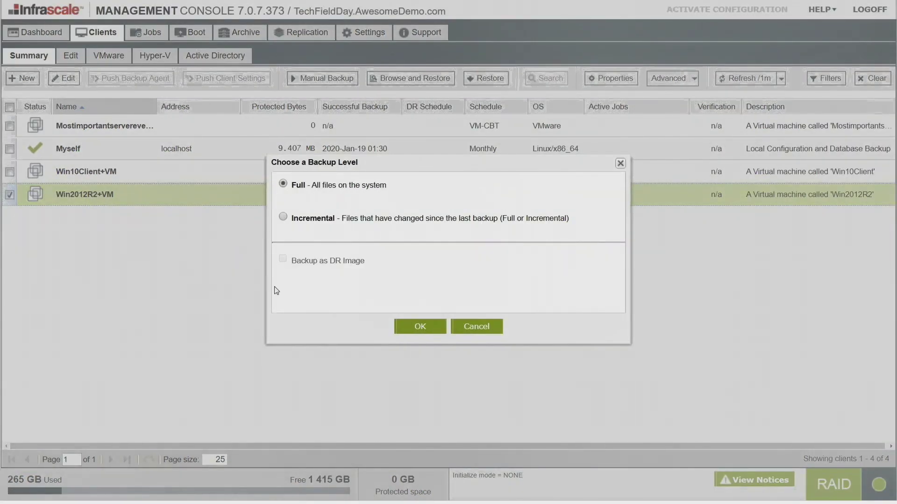
click(414, 335)
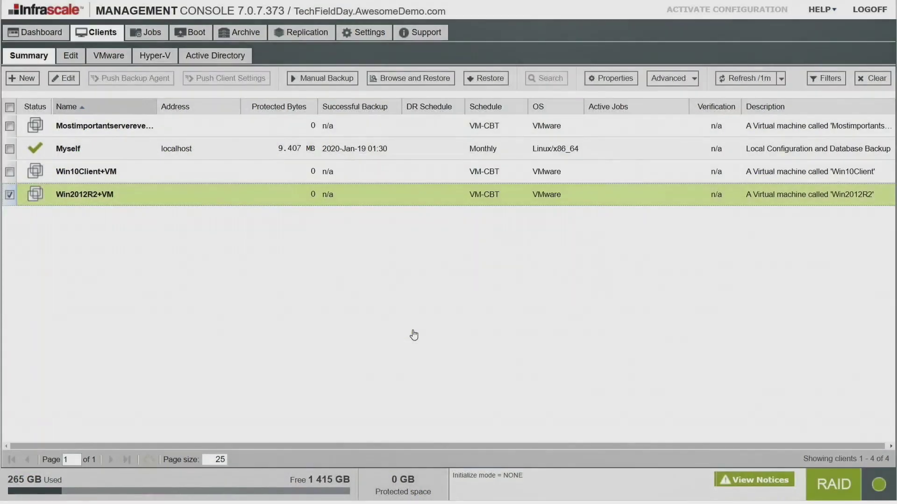
Show the VMware virtual machine list sorted by Action.
click(443, 281)
click(105, 57)
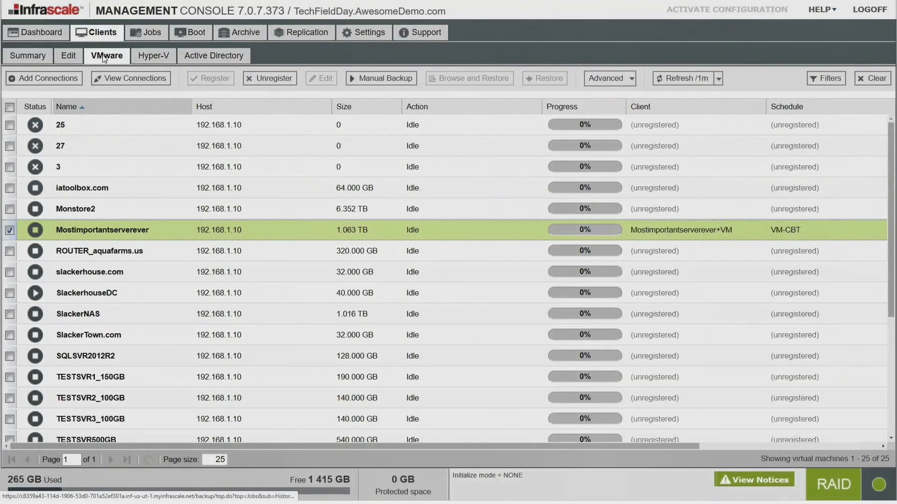
click(459, 108)
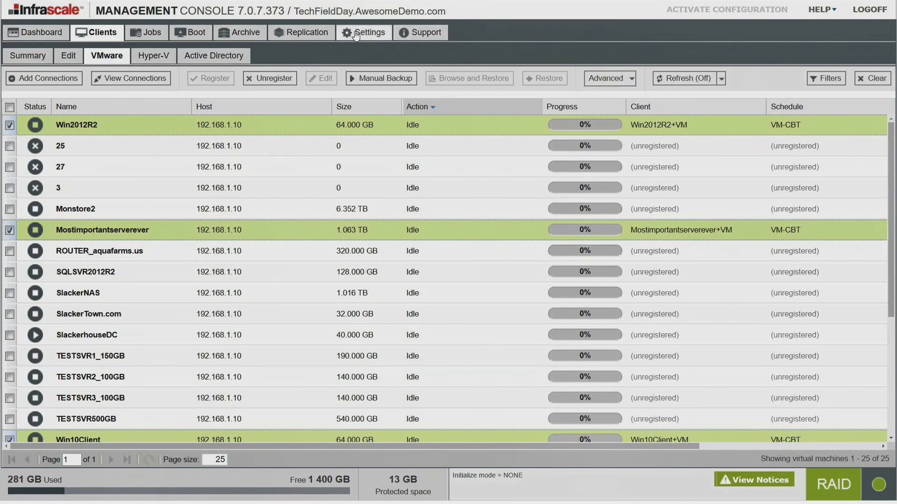
Set replication mode to Cloud and check Status showing Win2012R2+VM files transferring, 63.992 GB queued.
click(316, 34)
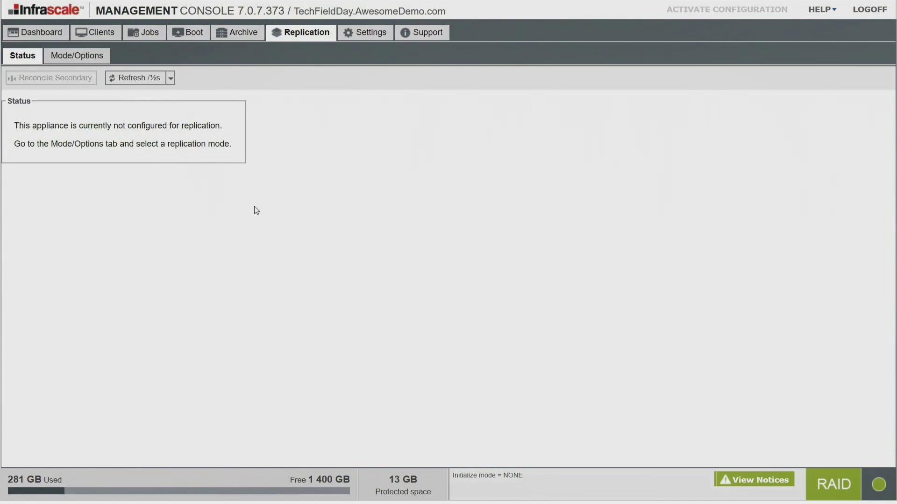
click(101, 57)
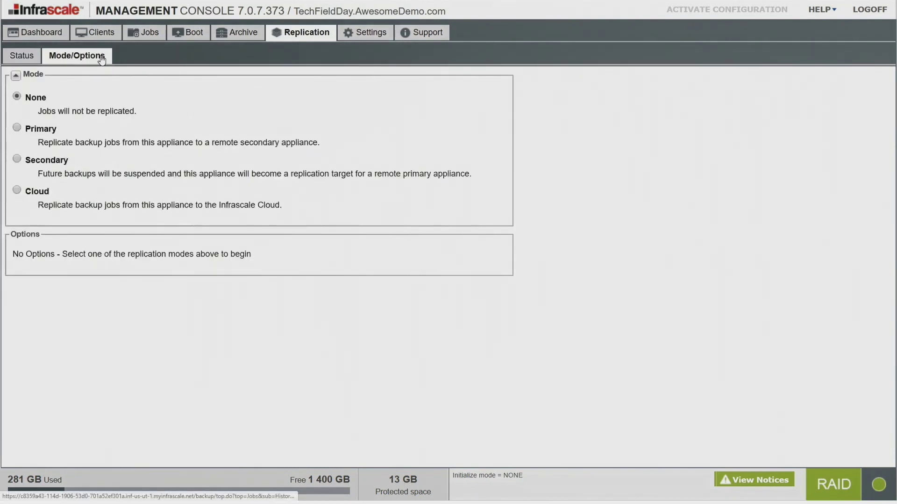
click(17, 190)
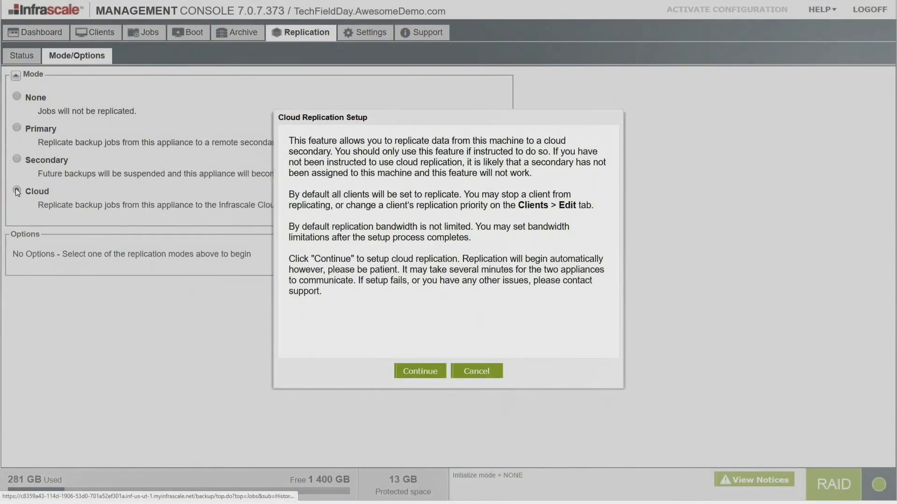
click(409, 372)
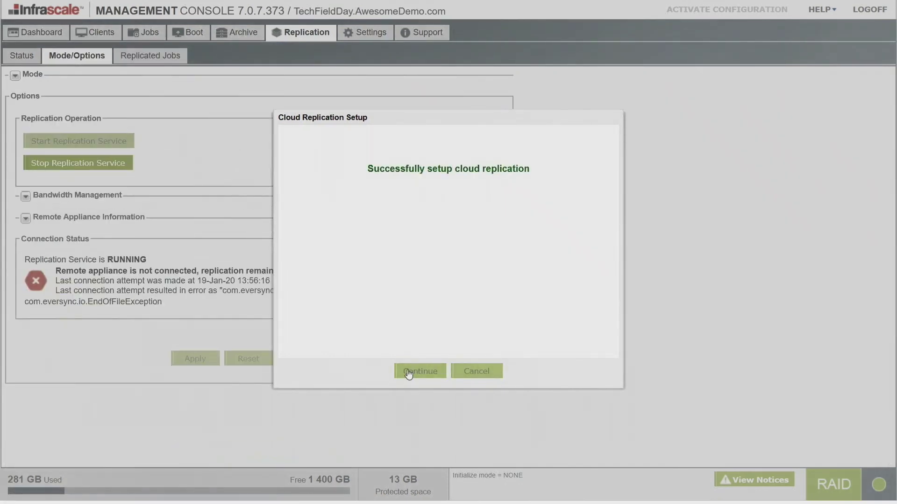
click(408, 372)
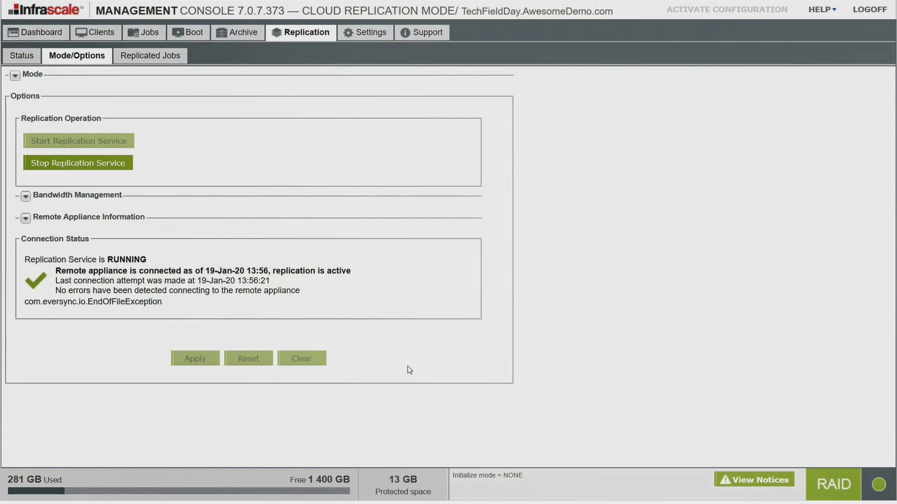
click(28, 60)
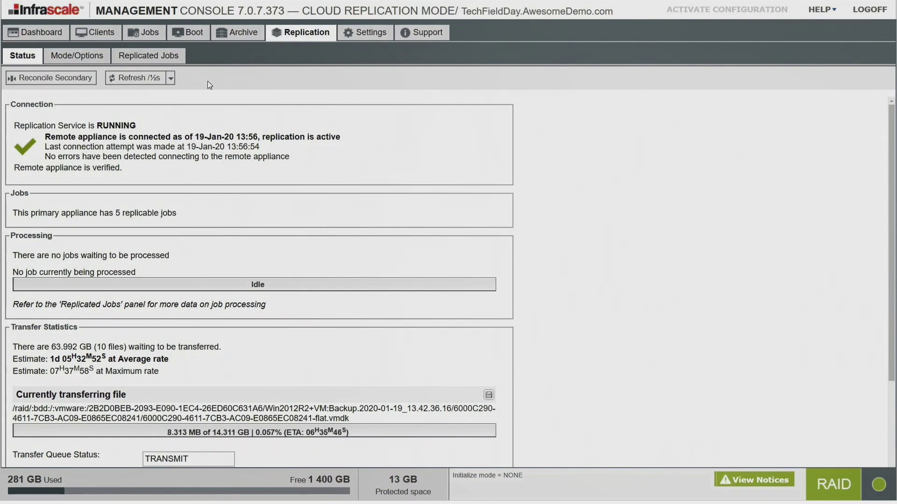
Open the Win2012R2+VM verification thumbnail in Clients > Summary to see the successful boot result.
click(111, 33)
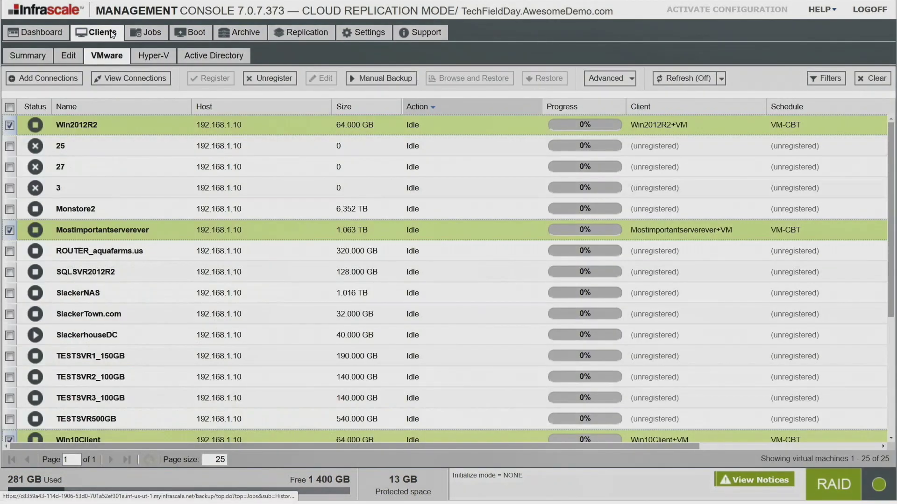
click(26, 56)
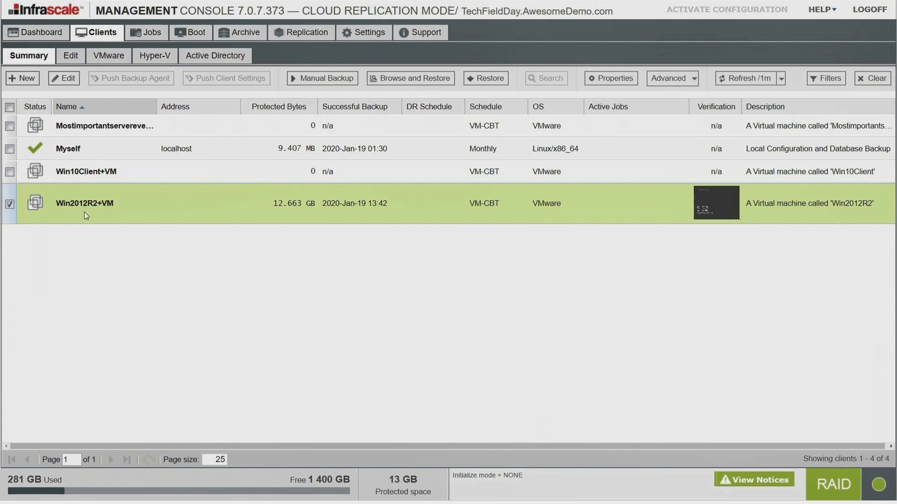
click(714, 207)
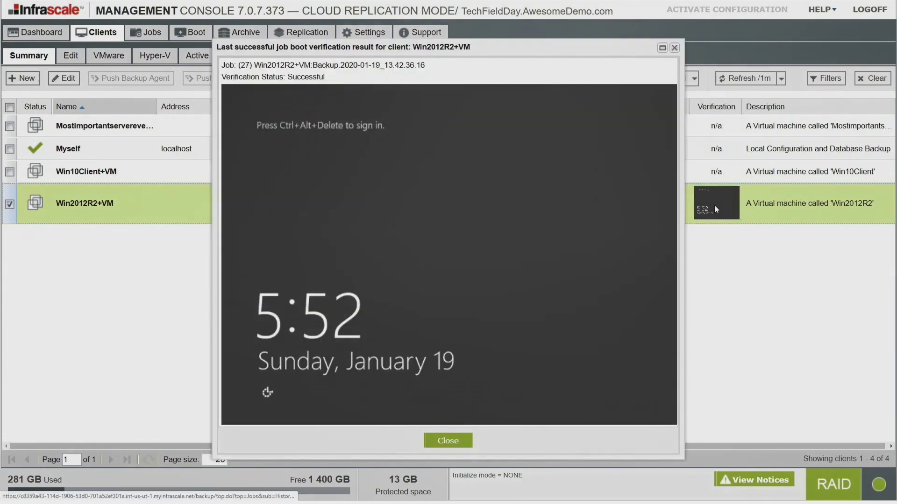